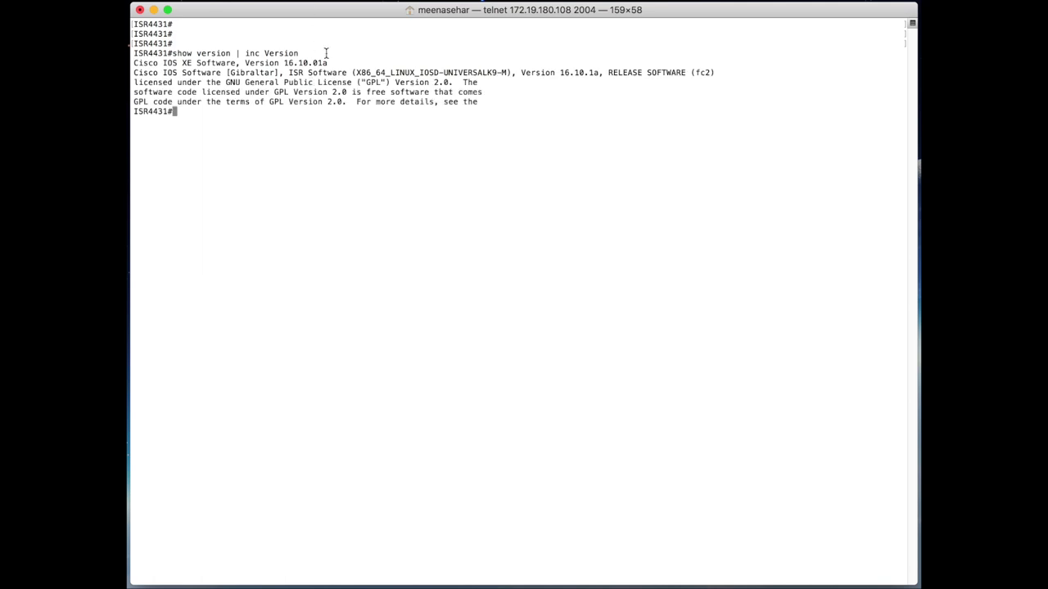
- Highlight the IOS XE software version number in the version output
drag(329, 63, 281, 62)
key(super+Tab)
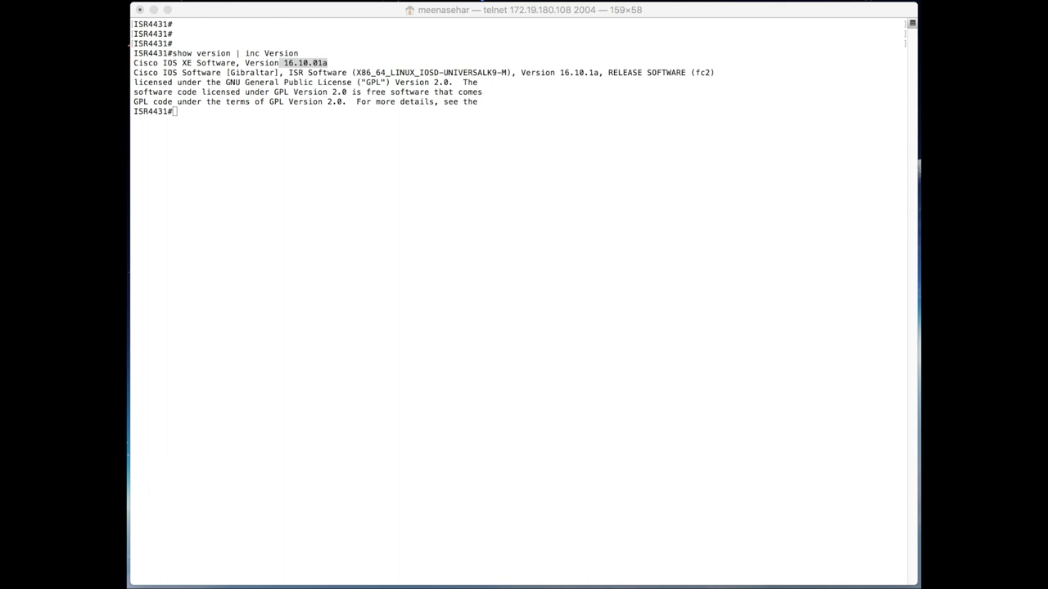
click(519, 215)
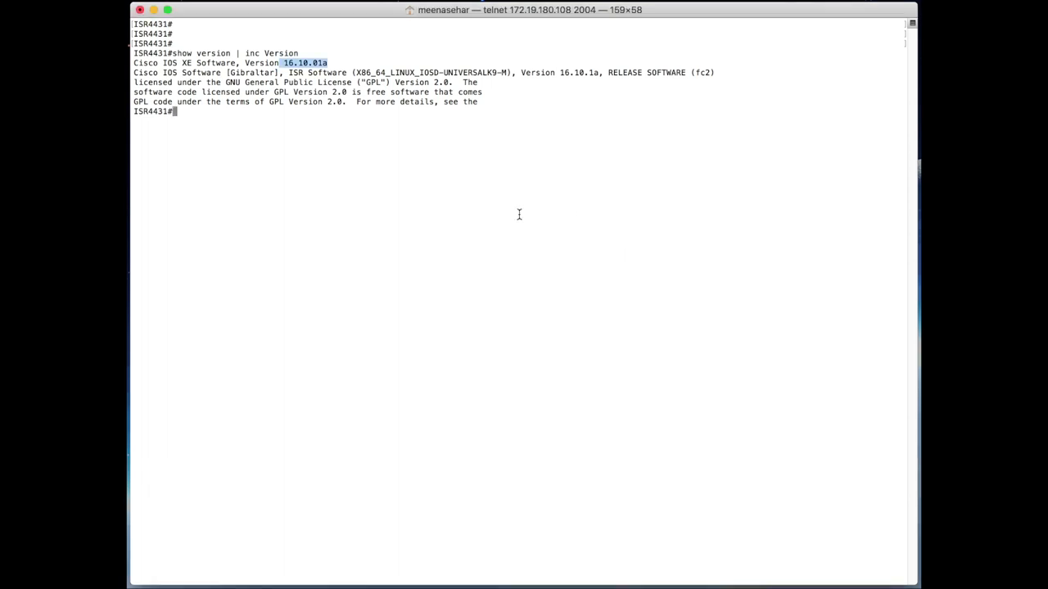
- Show the router's call-home configuration with "show run | sec call-home"
key(Return)
key(Return)
key(Return)
text(show run | sec call-home)
key(Return)
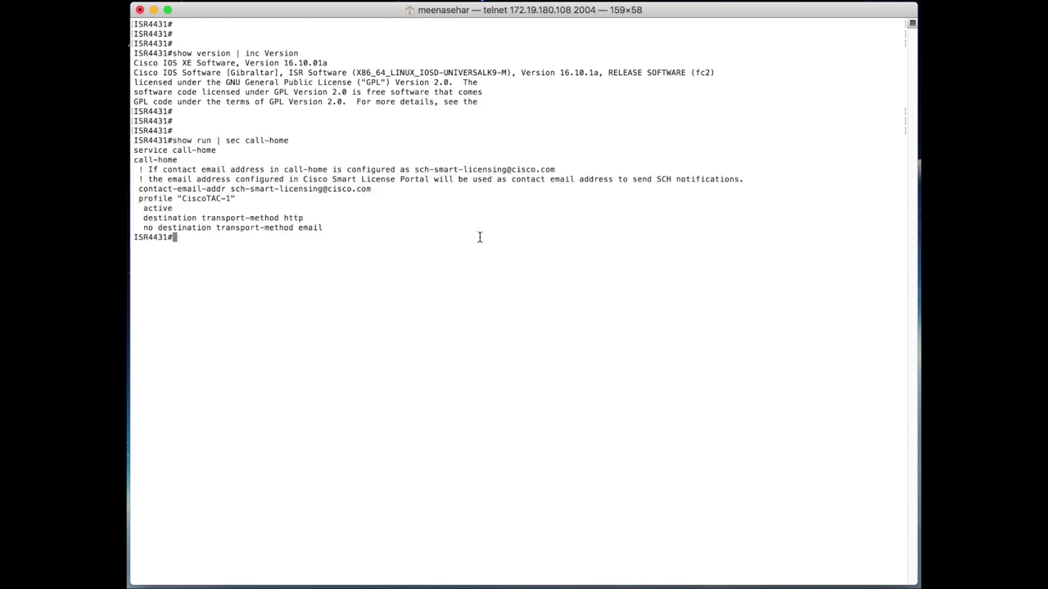
key(Return)
key(Return)
key(Return)
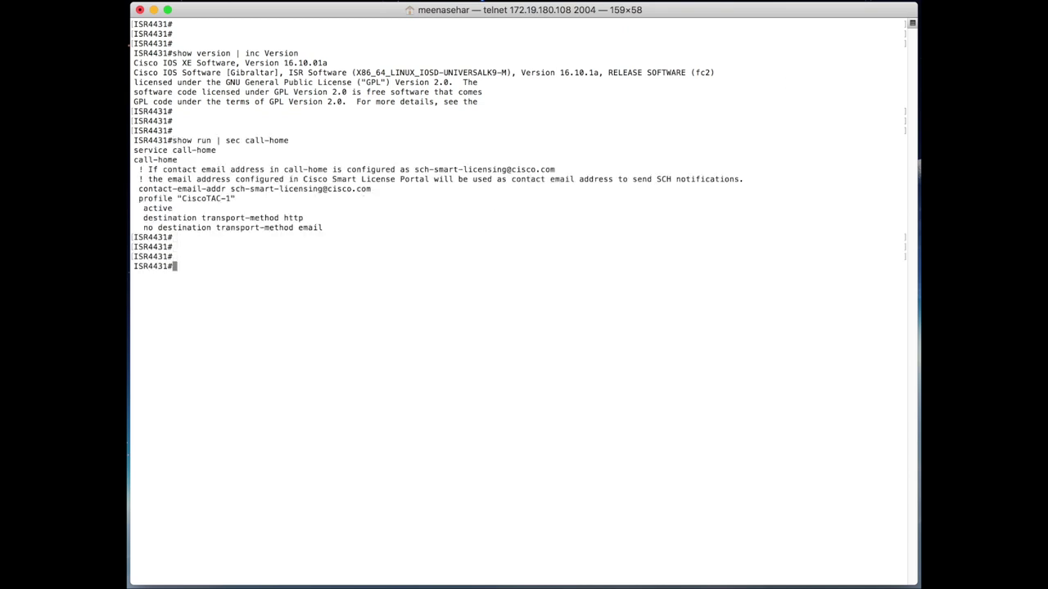
- Paste and run "show license summary" on the router
key(super+Tab)
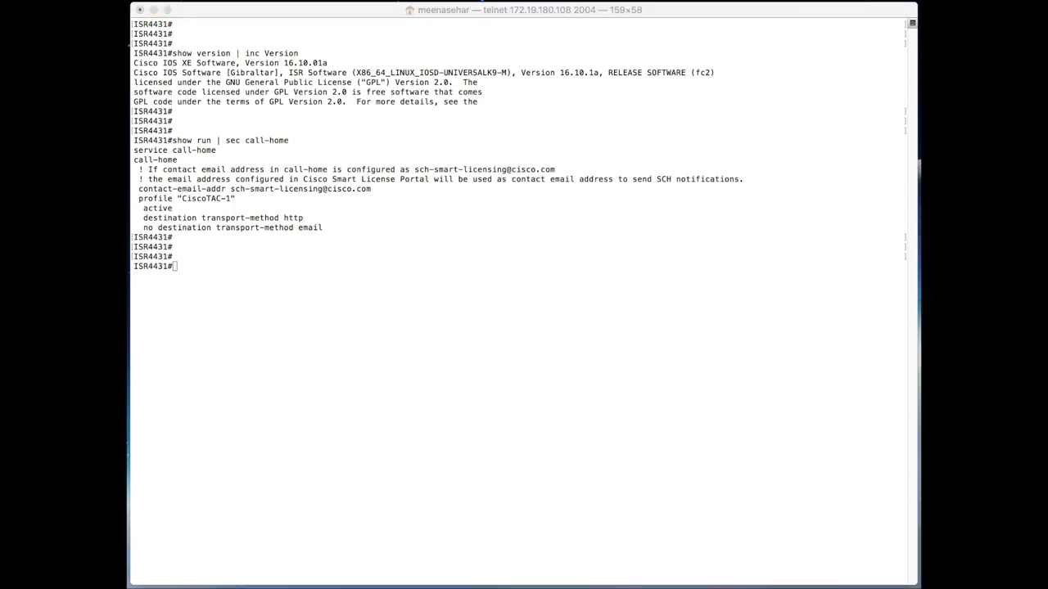
click(739, 350)
key(super+v)
key(Return)
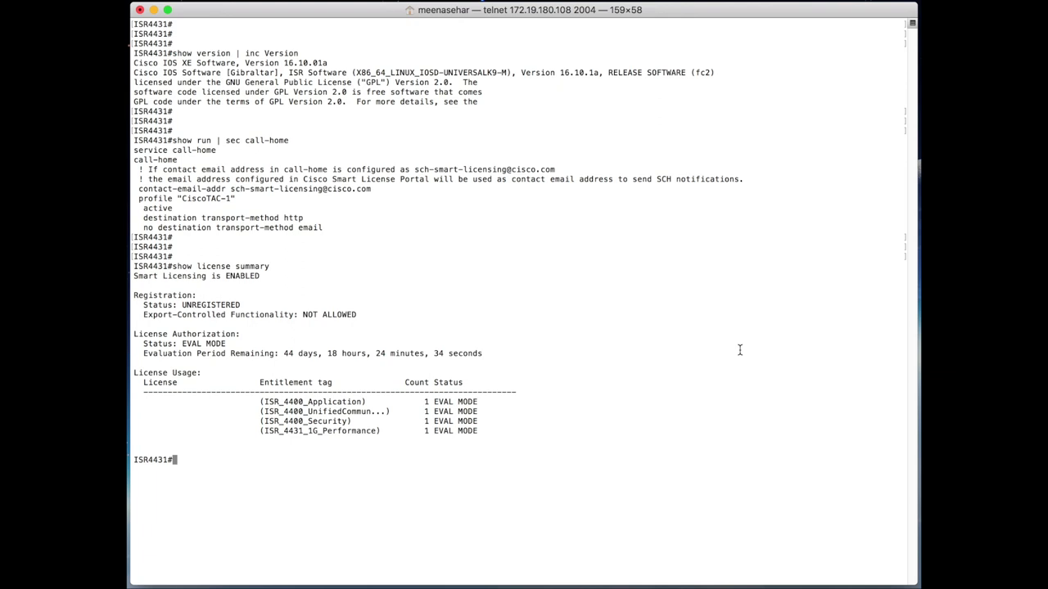
key(Return)
key(Return)
- Highlight the Smart Licensing state, the registration status and the license usage entries in the license summary
double_click(256, 275)
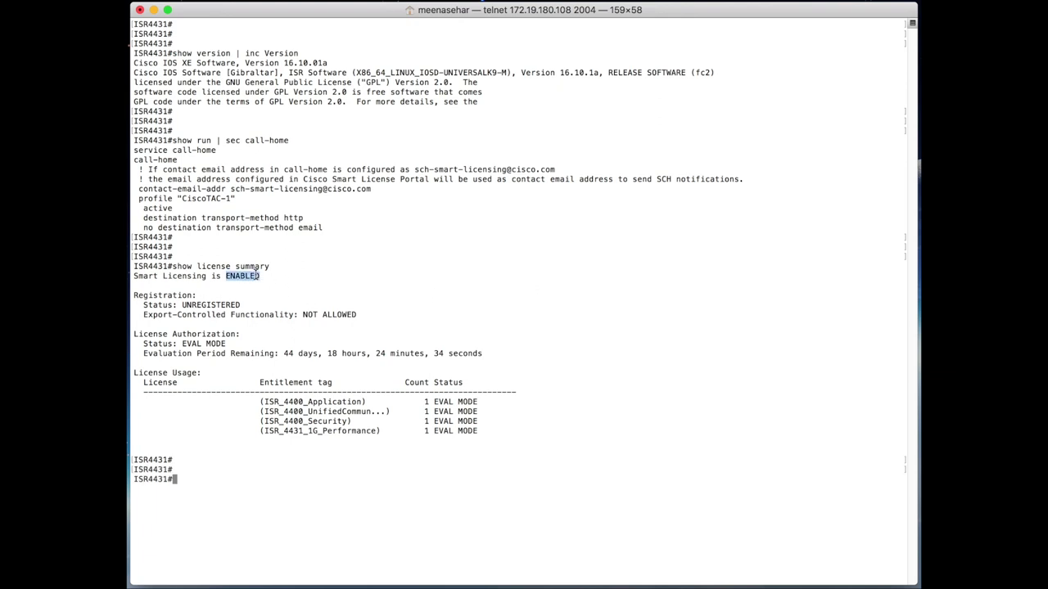
double_click(221, 304)
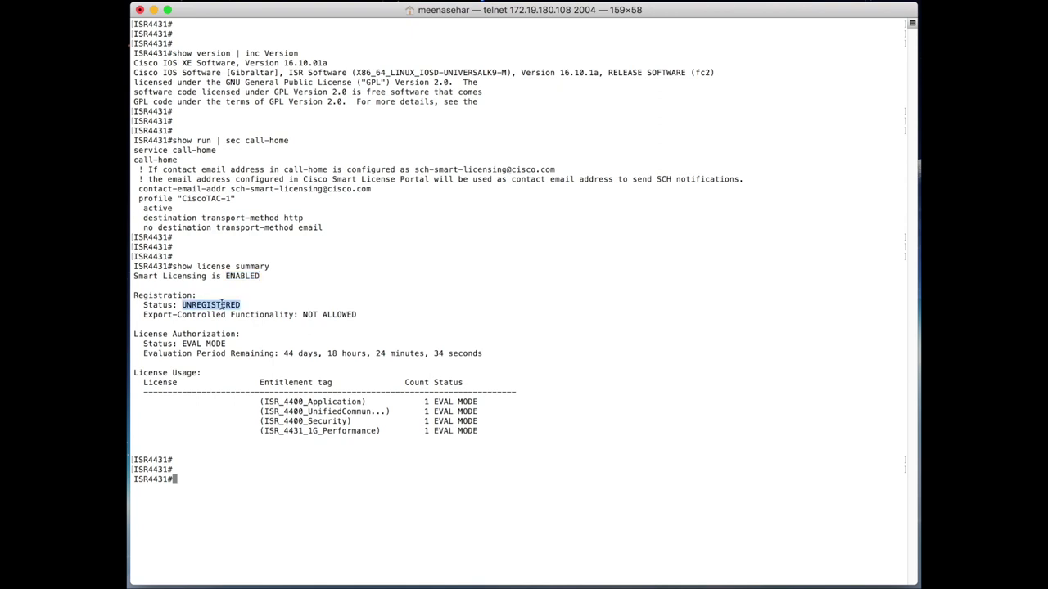
drag(493, 432, 262, 400)
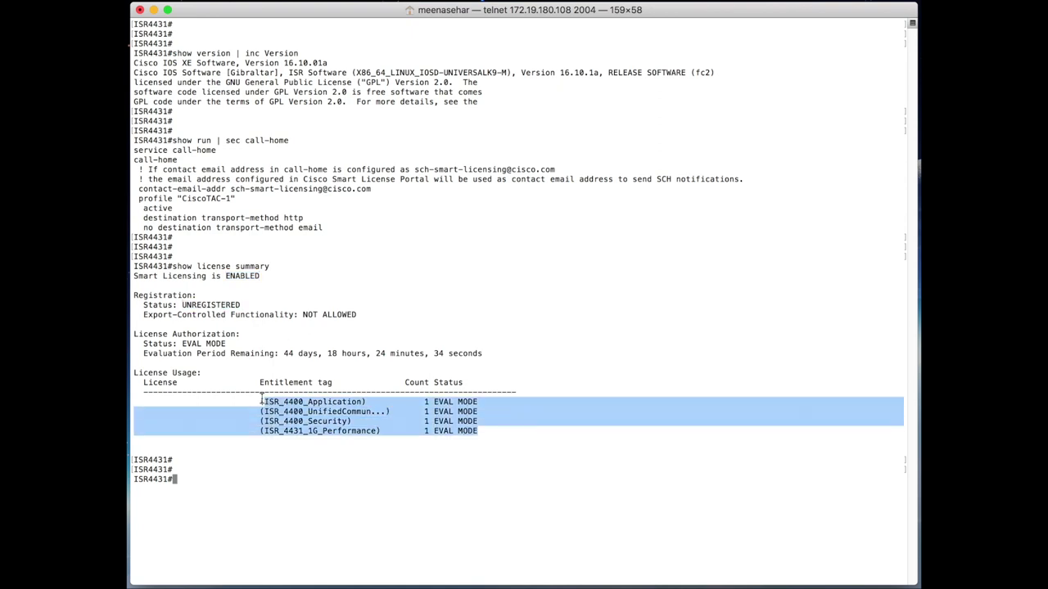
click(576, 530)
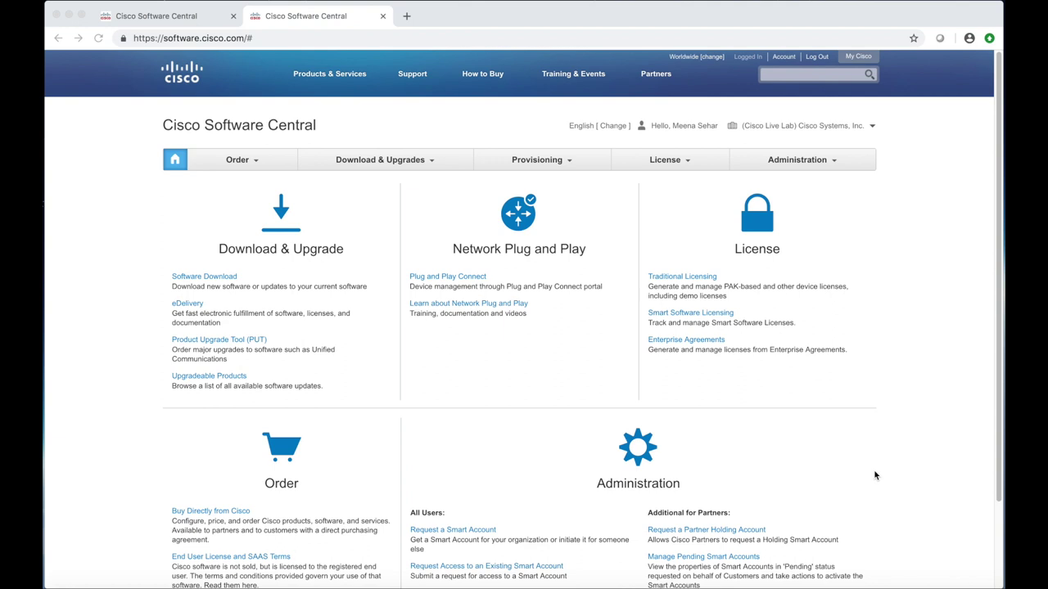
- Open the list of virtual accounts under Manage Smart Account in Cisco Software Central
scroll(874, 475, down, 2)
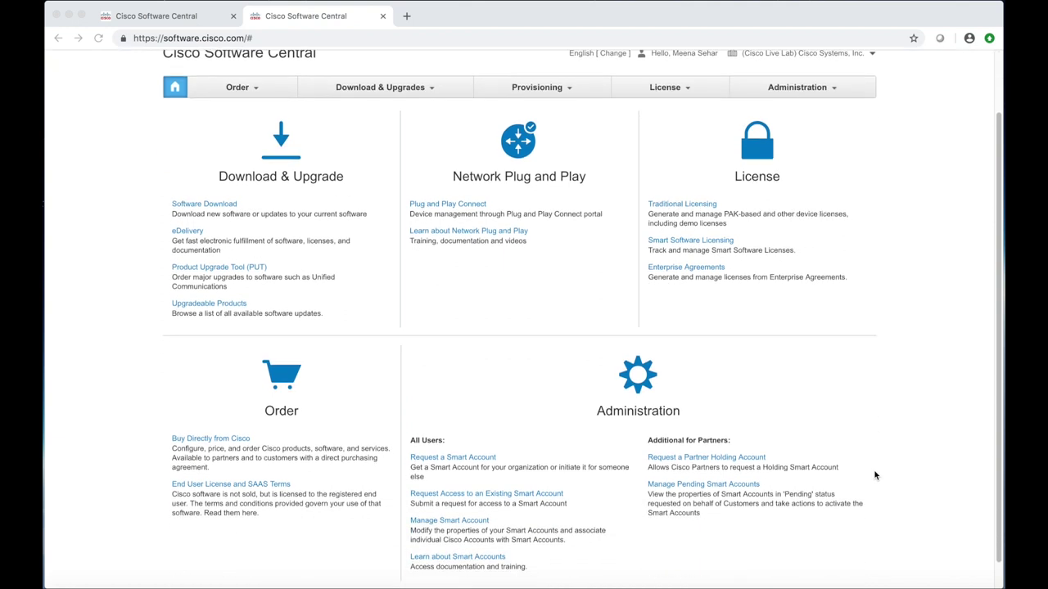
click(466, 524)
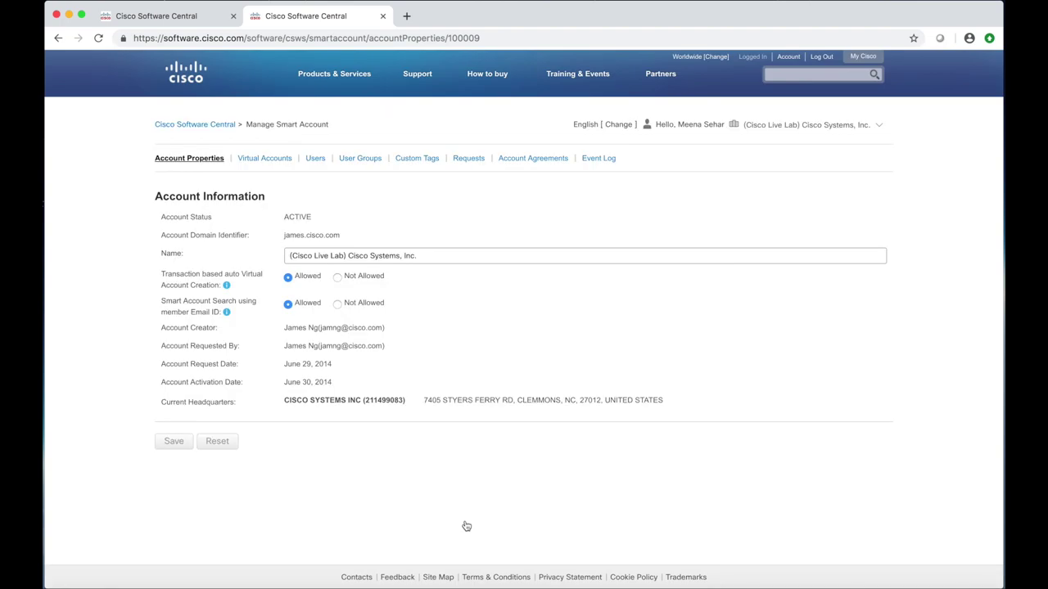
click(279, 161)
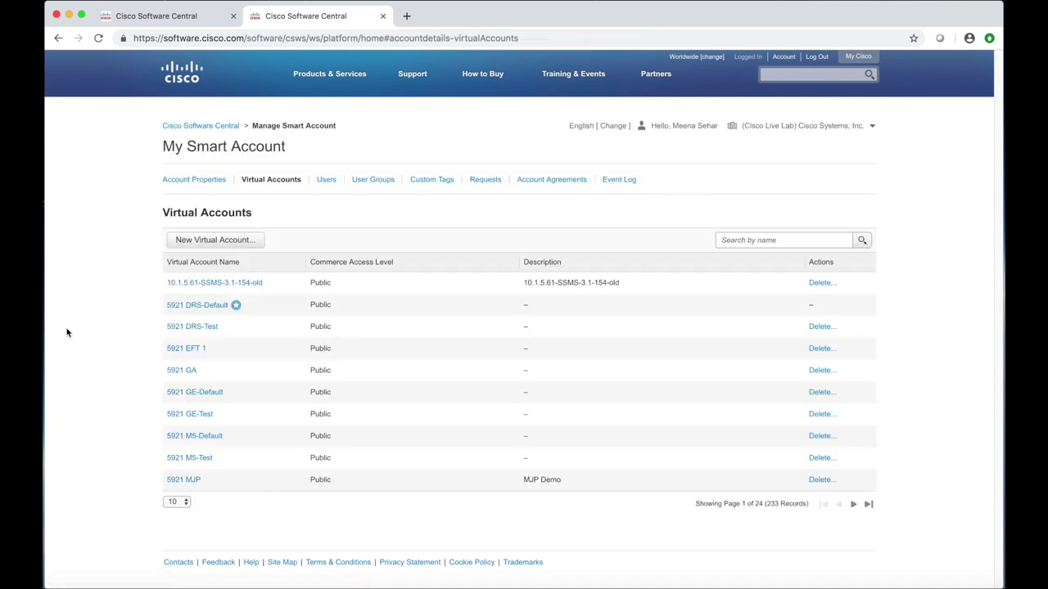
- Create a new virtual account named Cisco-SL-Test with the Public commerce access level
click(212, 239)
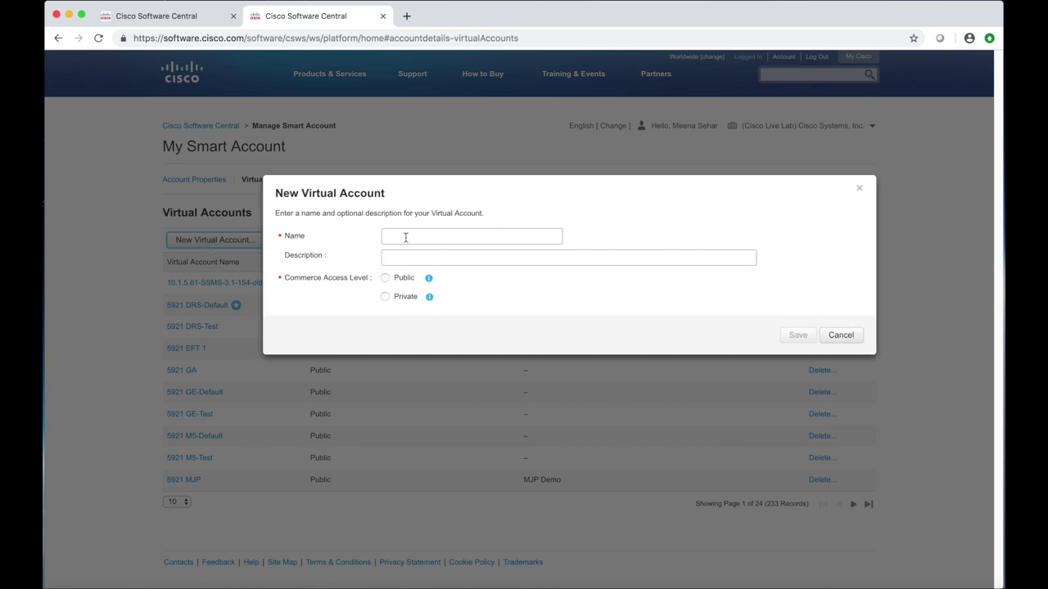
click(406, 237)
text(Cisc)
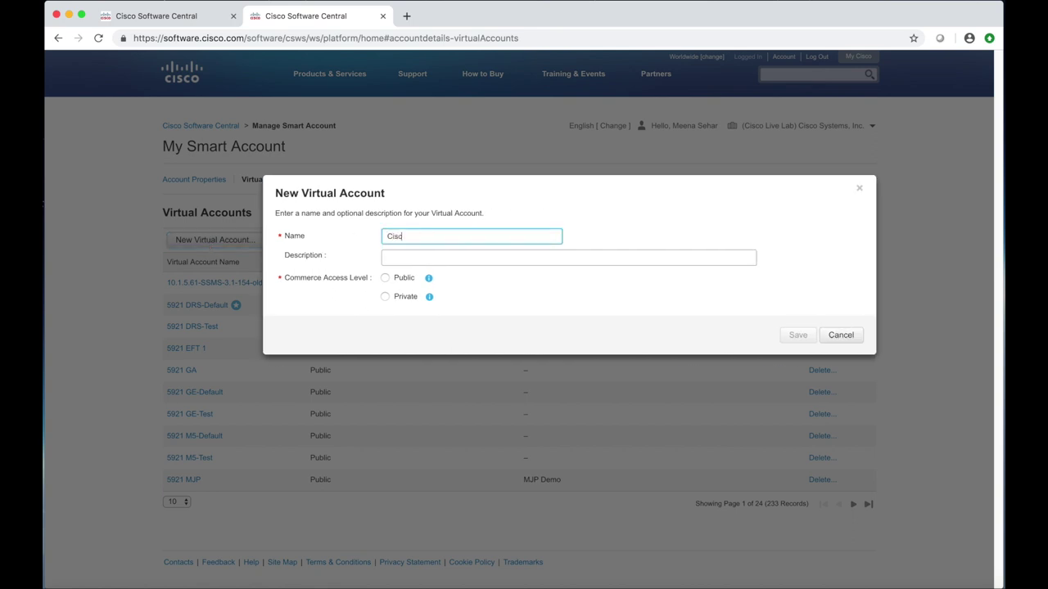
text(o-SL-Test)
click(384, 279)
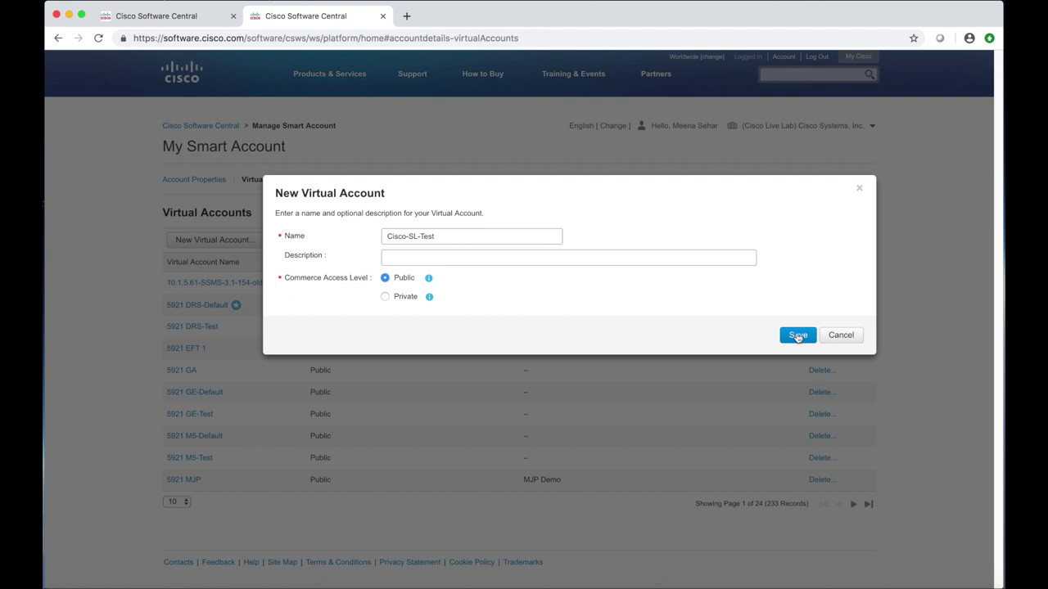
click(797, 336)
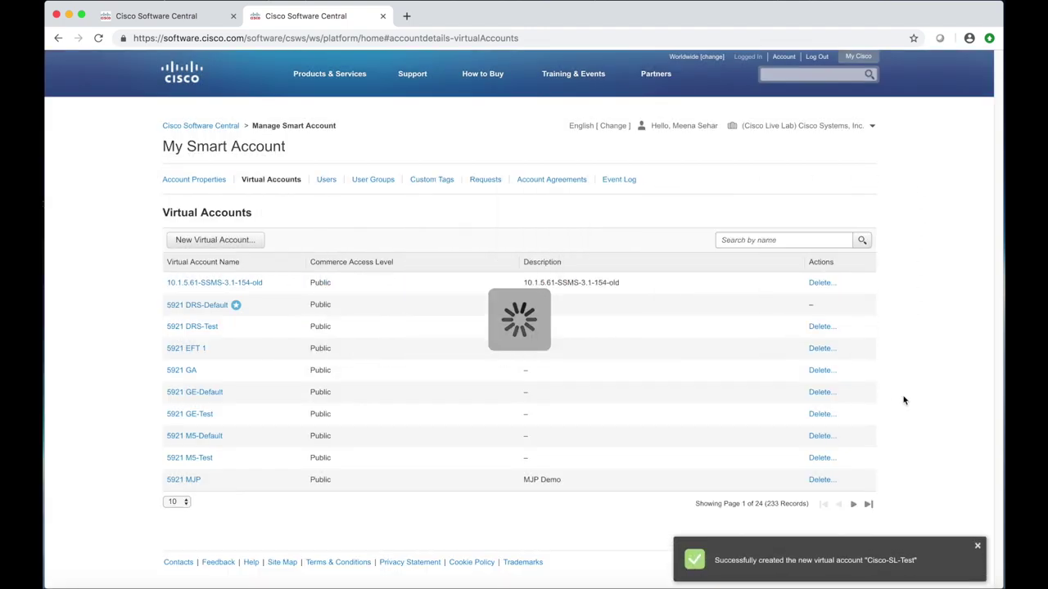
- Open the Smart Software Licensing inventory and choose the Cisco-SL-Test virtual account by searching for "Cisco"
click(167, 20)
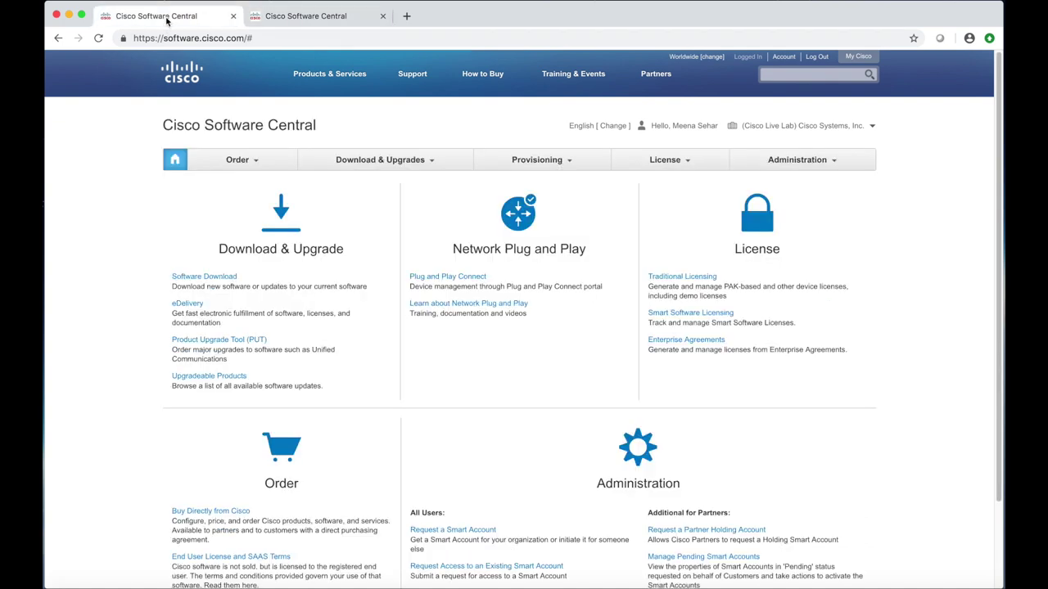
click(721, 316)
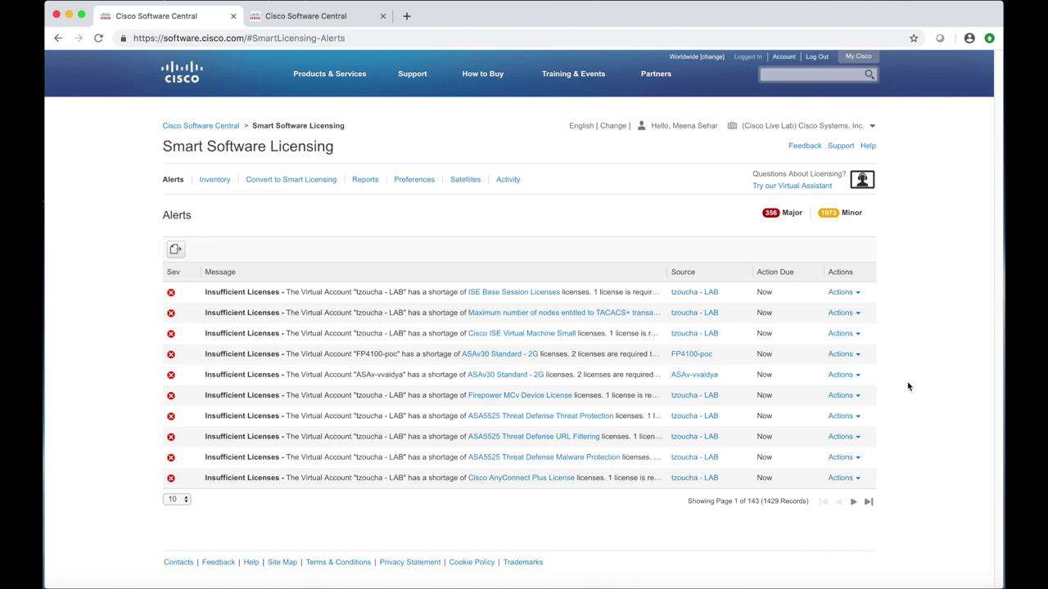
click(211, 181)
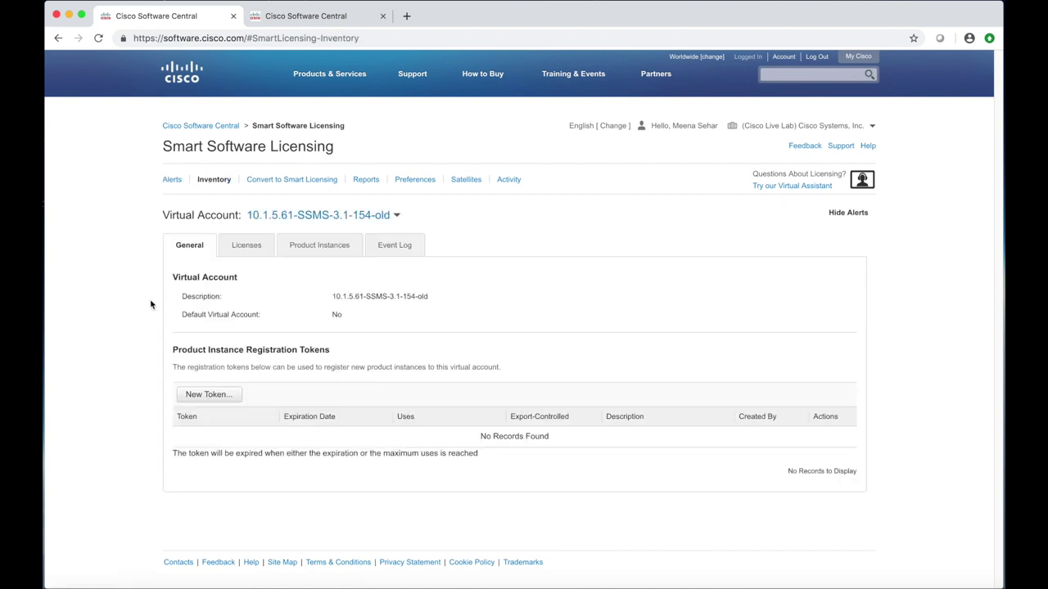
click(397, 215)
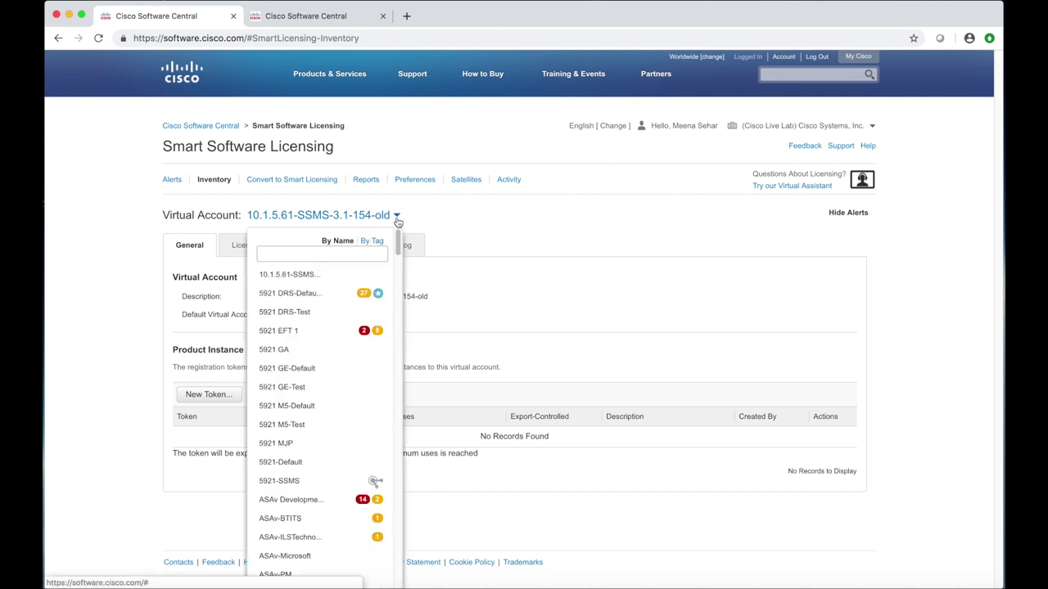
click(334, 255)
text(Cisco)
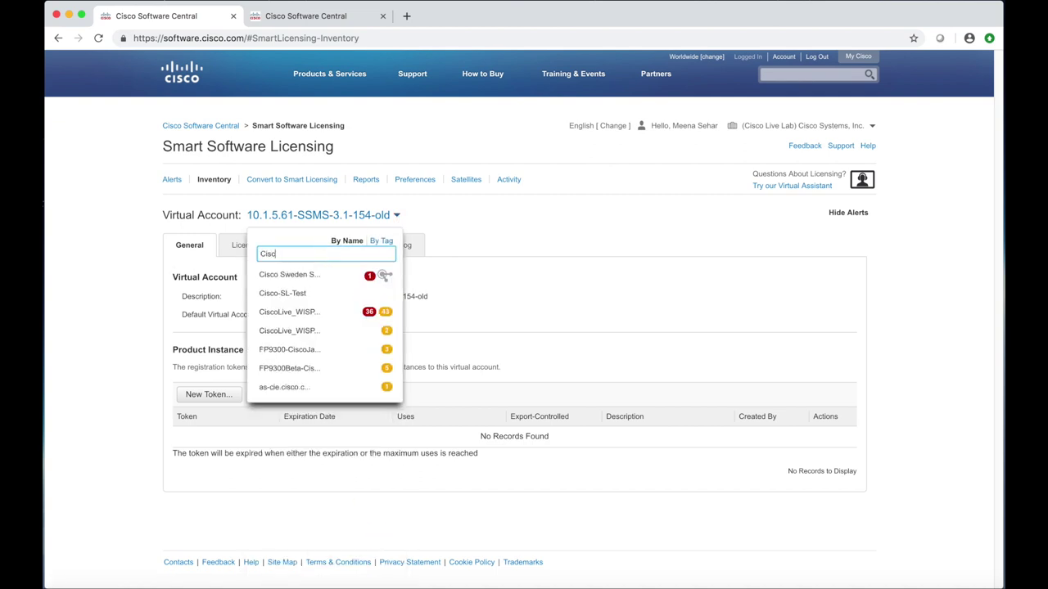
click(305, 293)
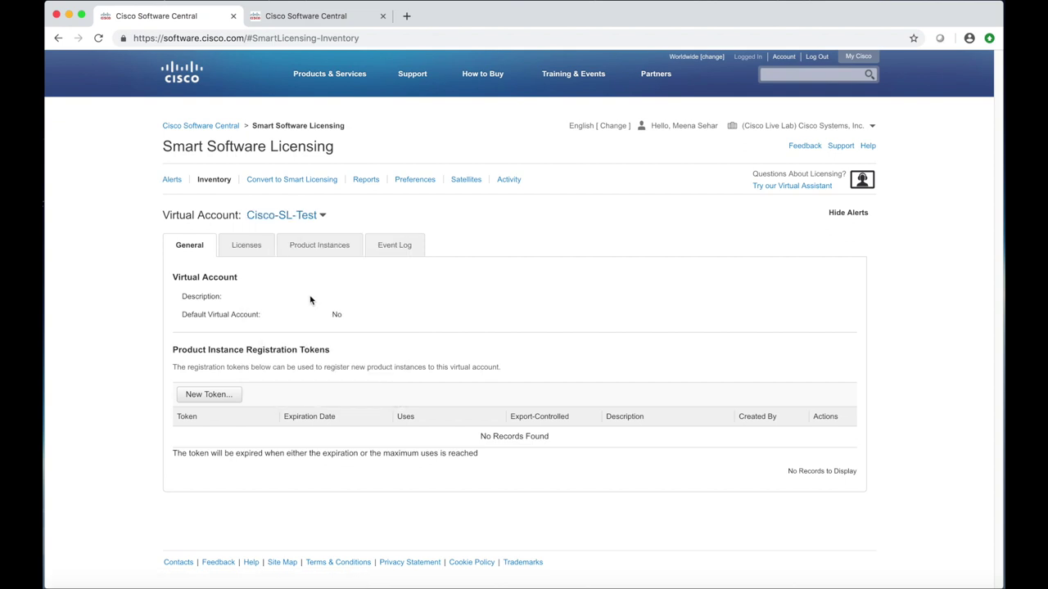
- Review the licenses, product instances and event log of Cisco-SL-Test, and return to its general information
click(258, 251)
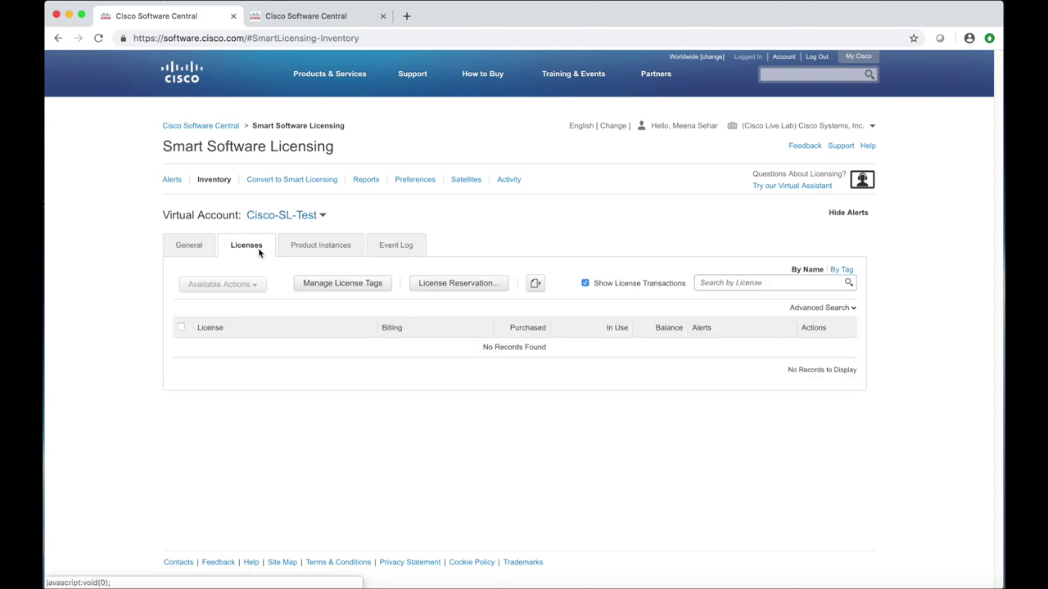
click(330, 254)
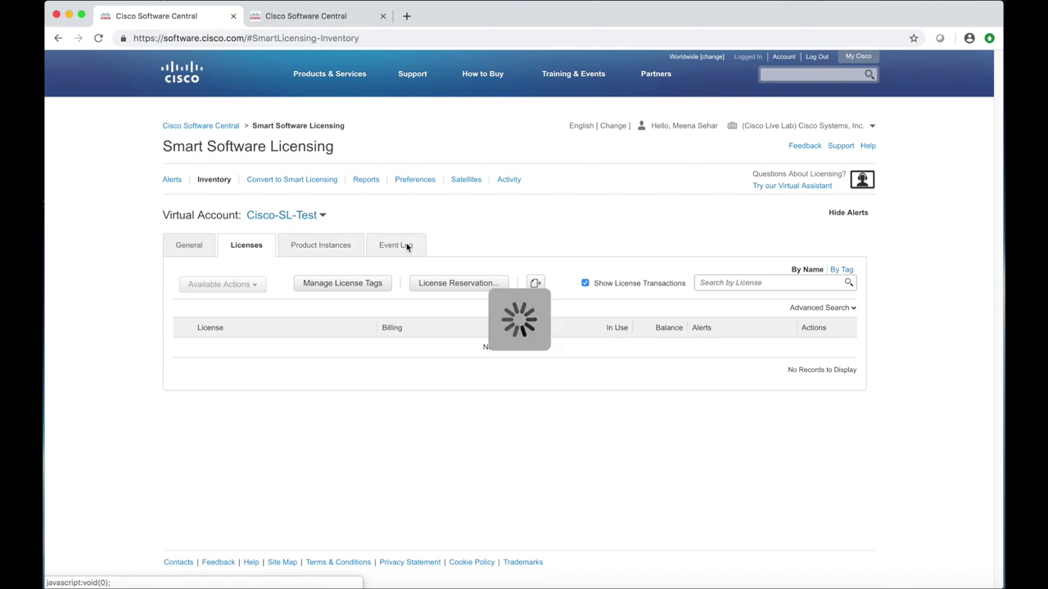
click(189, 246)
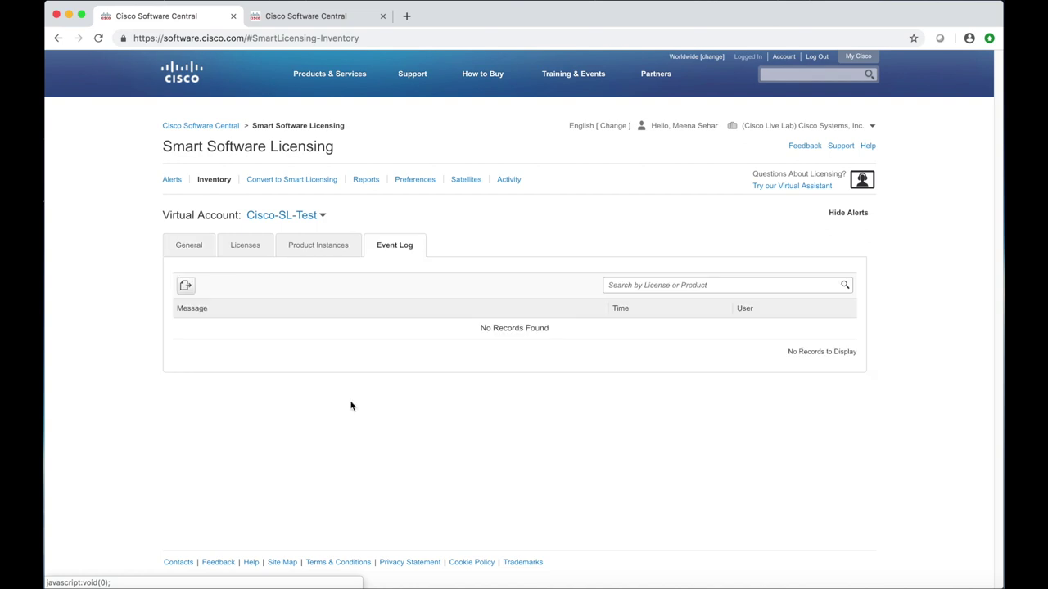
click(189, 246)
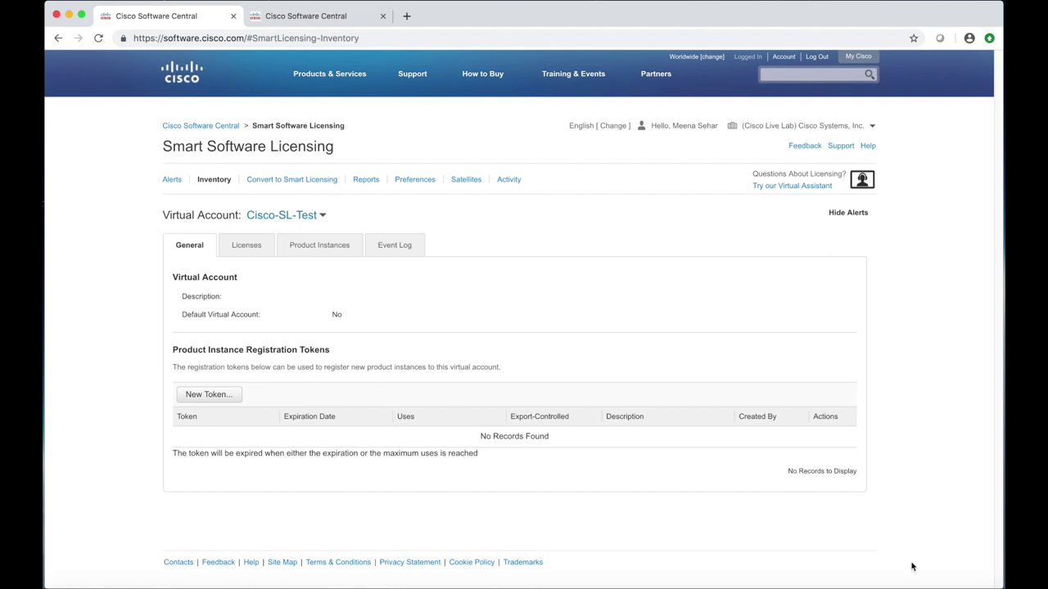
- Create a registration token for Cisco-SL-Test with a maximum of 50 uses, and display its full text
click(218, 394)
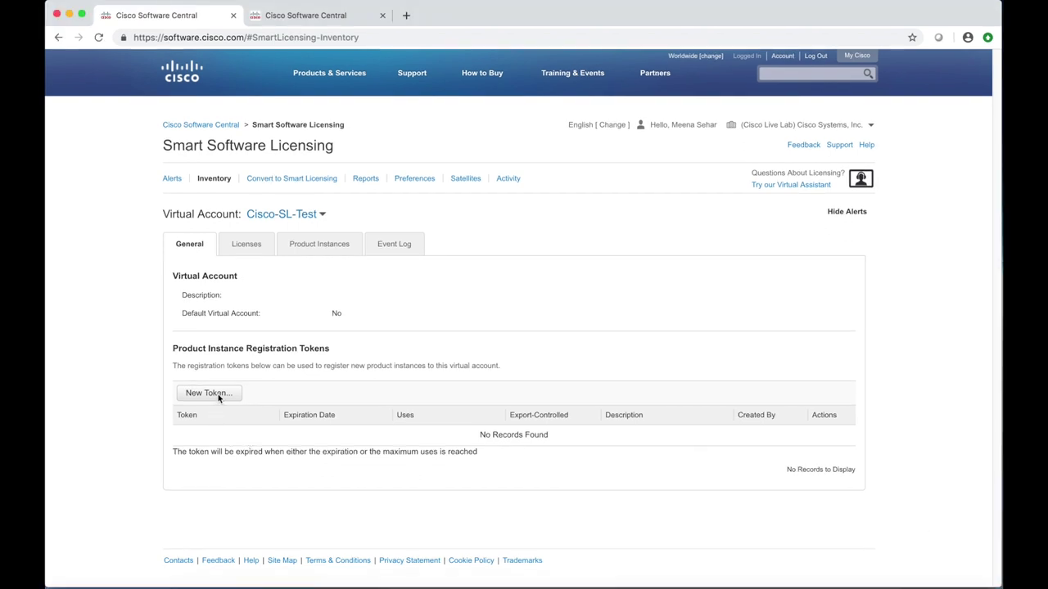
click(218, 396)
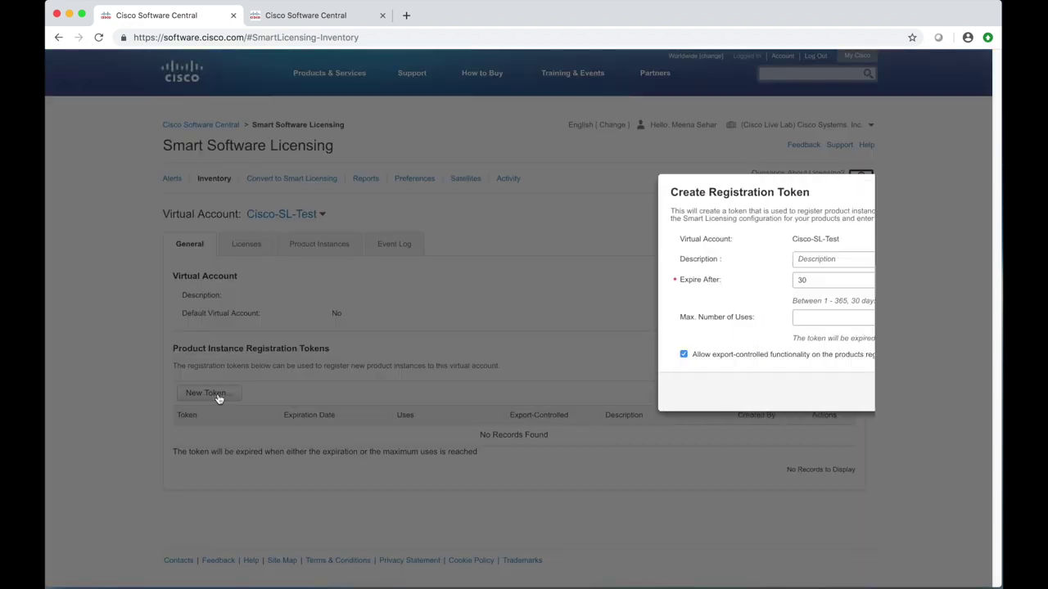
click(544, 321)
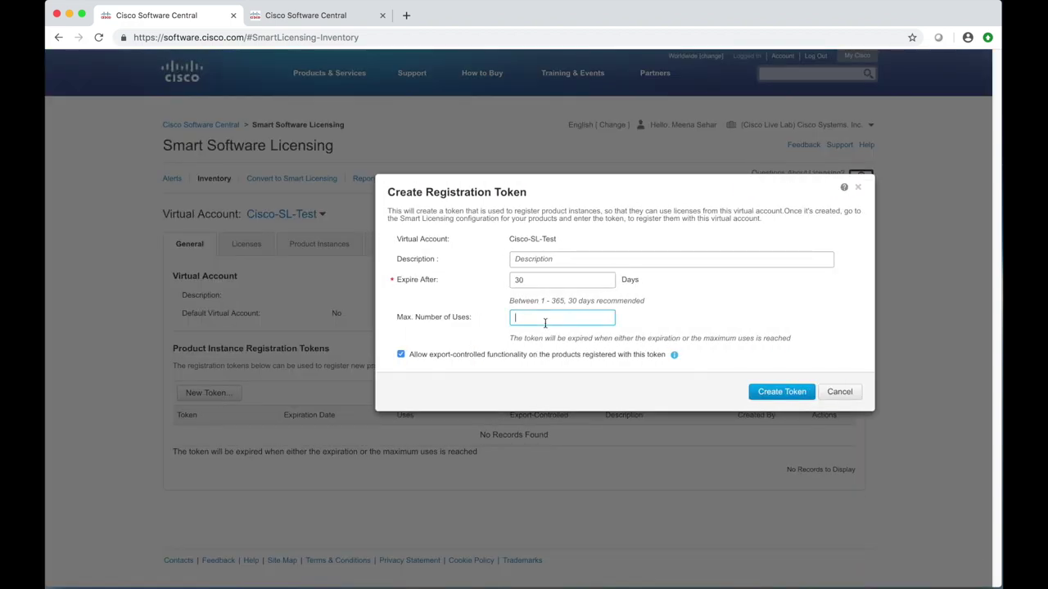
text(50)
click(777, 385)
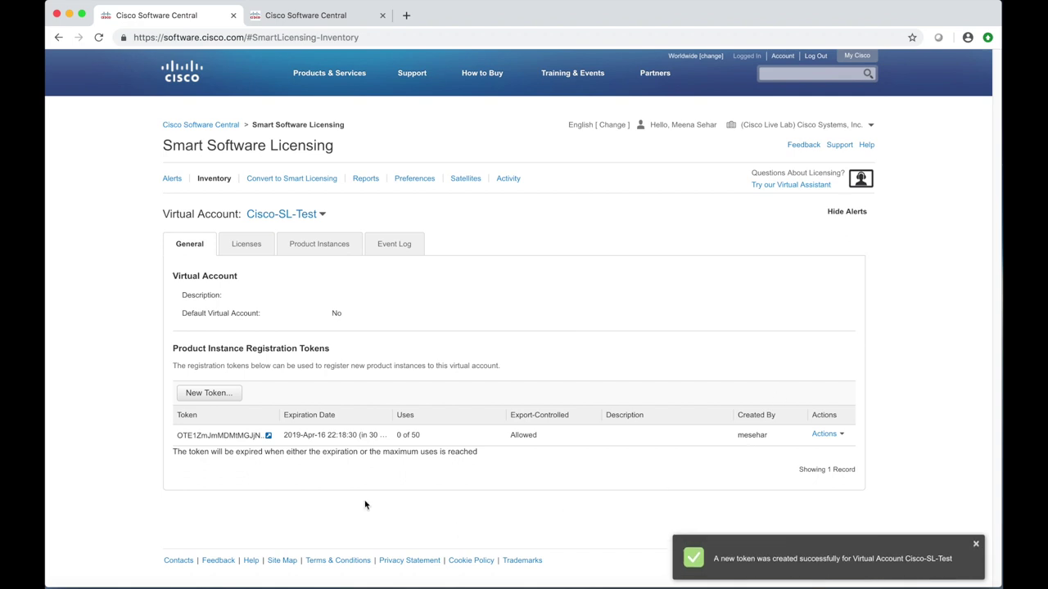
click(254, 436)
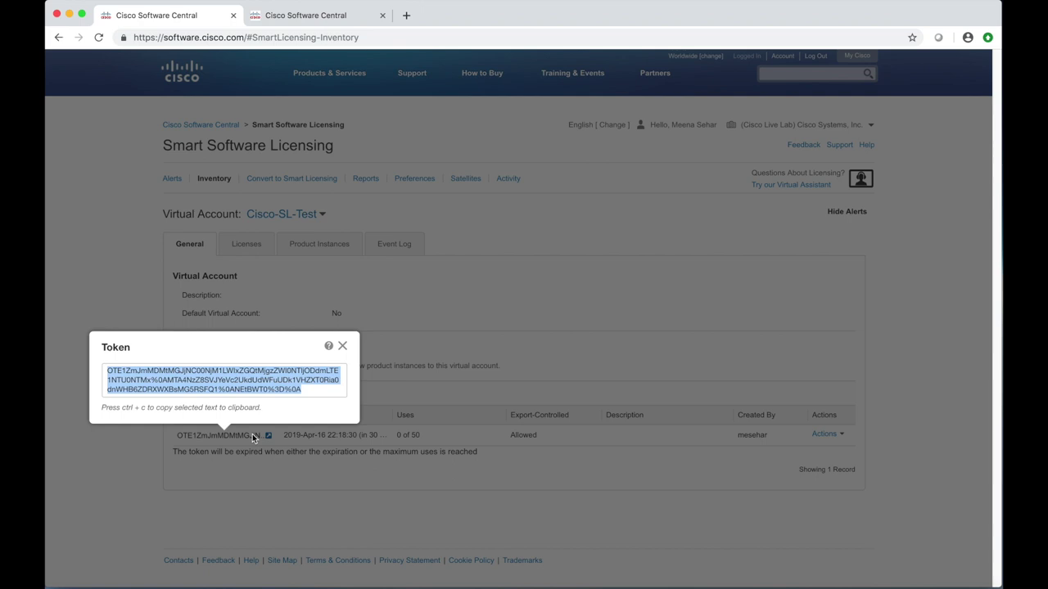
click(342, 346)
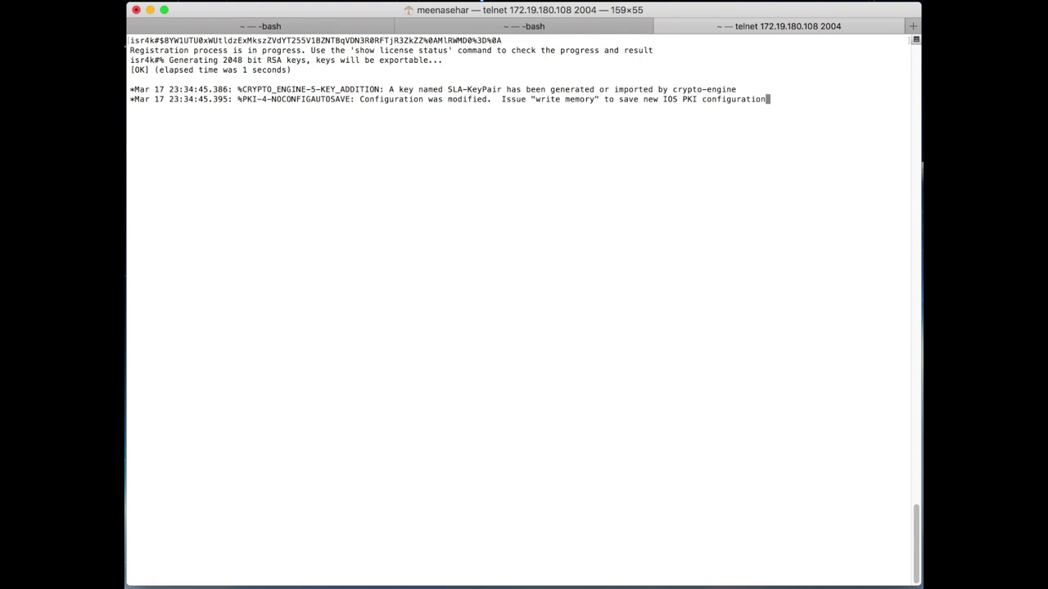
- Check the router's license registration in the terminal with "show license status"
key(Return)
key(Return)
text(show license s)
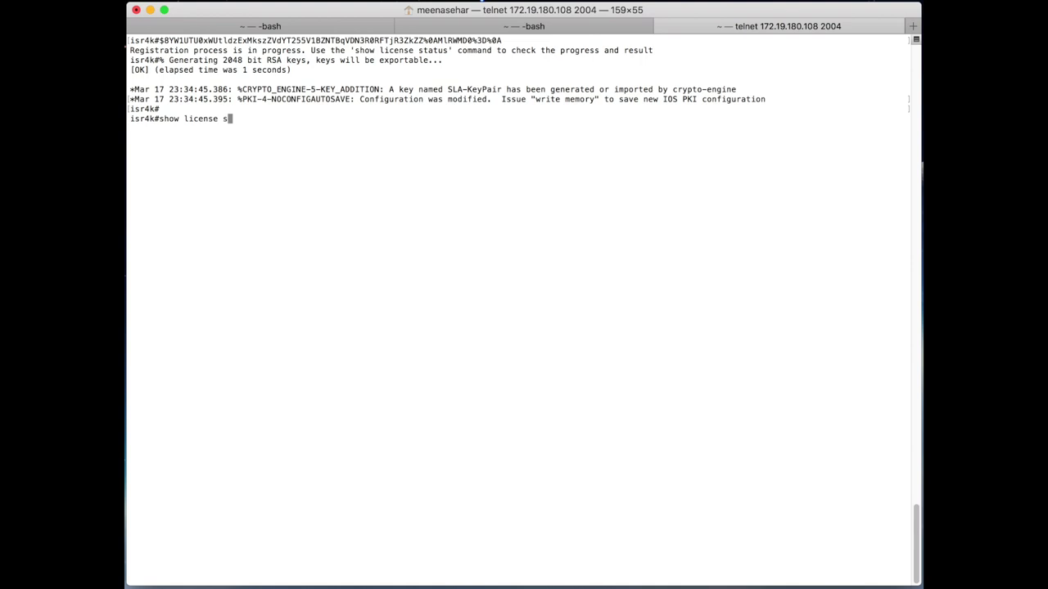
text(tatus)
key(Return)
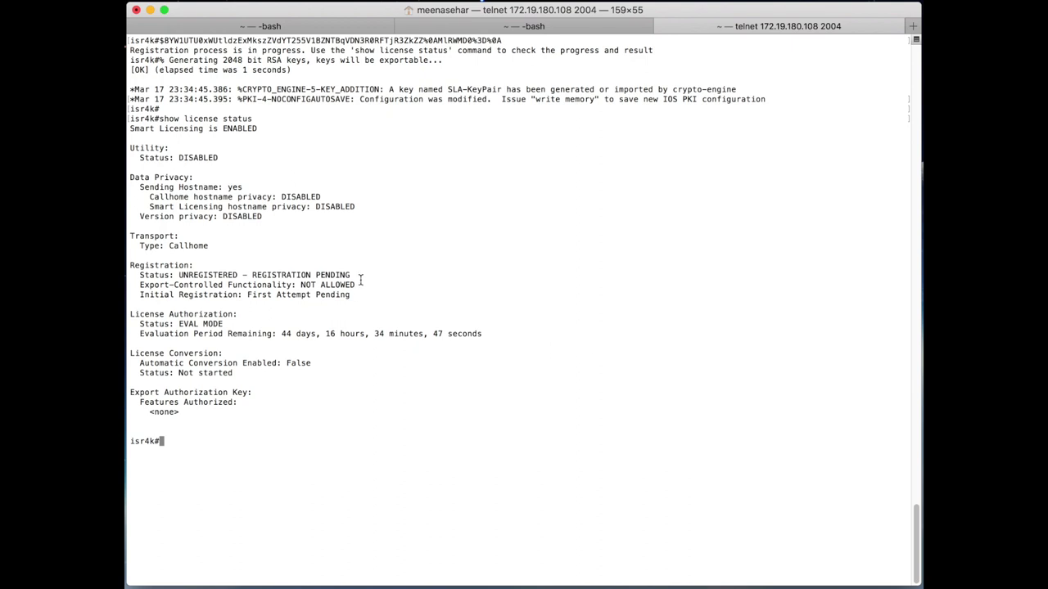
- Check the registration status in the terminal output, and review the product instances and licenses of Cisco-SL-Test in Smart Software Licensing
drag(355, 276, 251, 276)
click(498, 437)
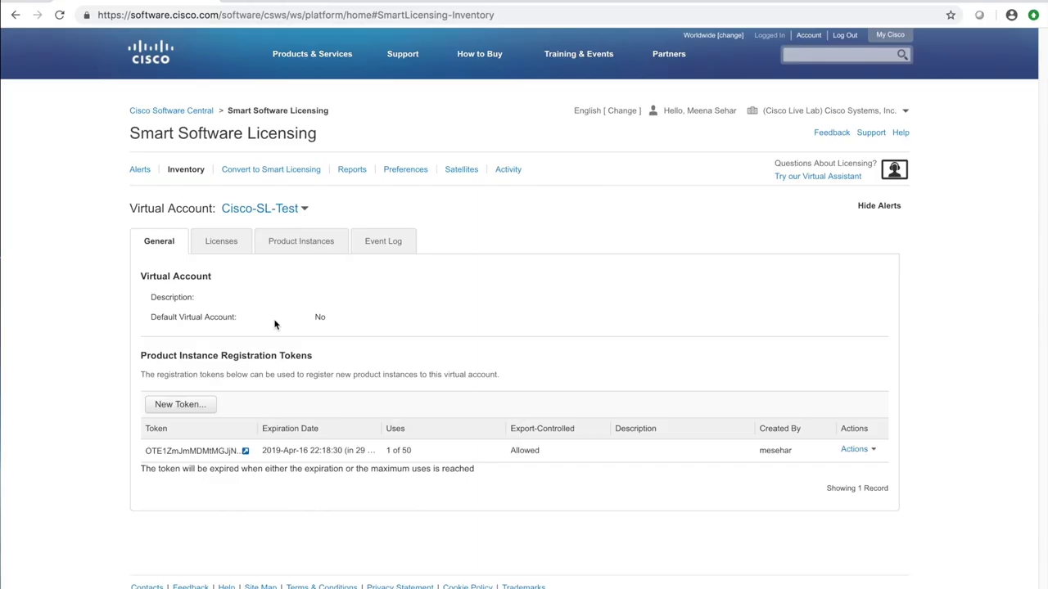
click(311, 241)
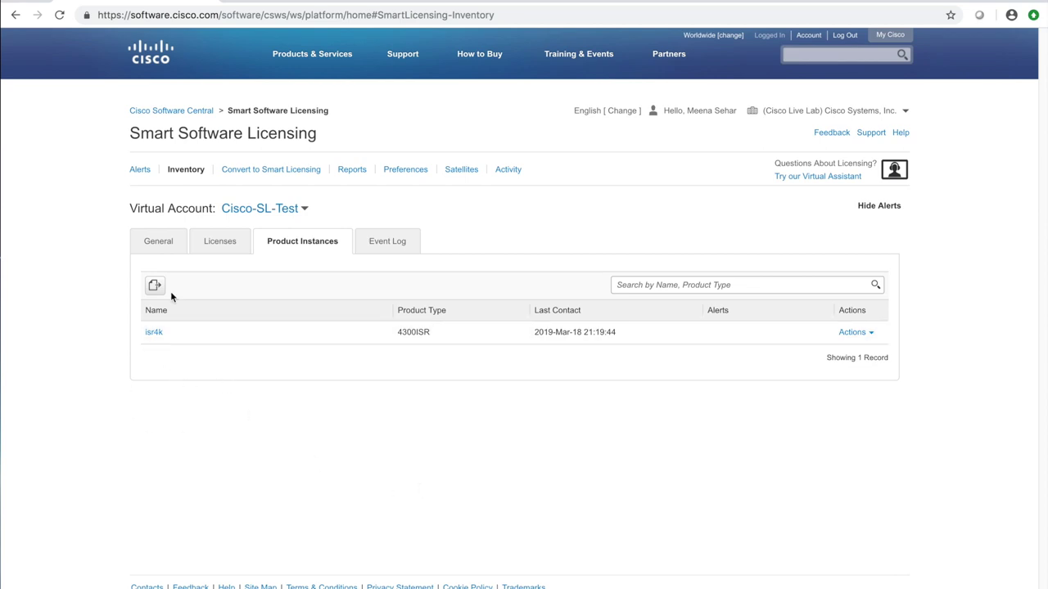
click(218, 249)
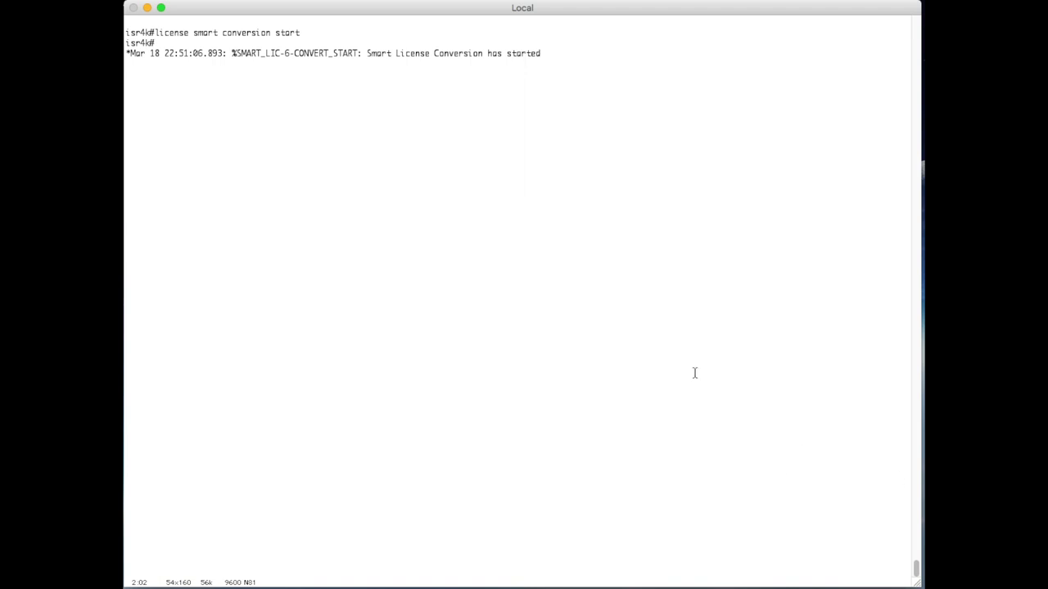
- In the router's terminal, check the licenses with "show license summary" and the conversion status with "sh platform software license dlc"
key(Return)
text(show license summary)
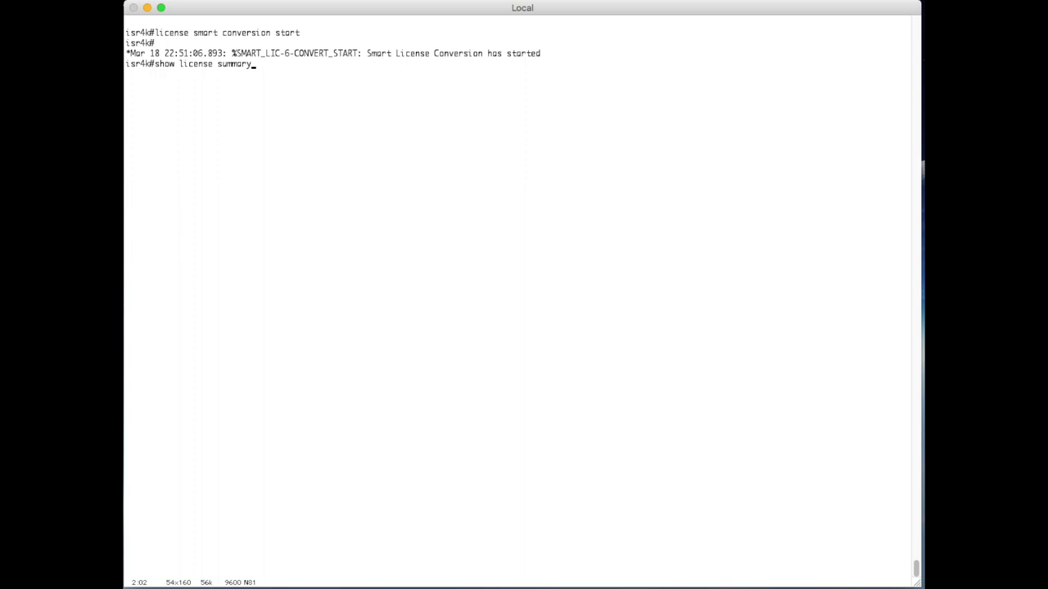
key(Return)
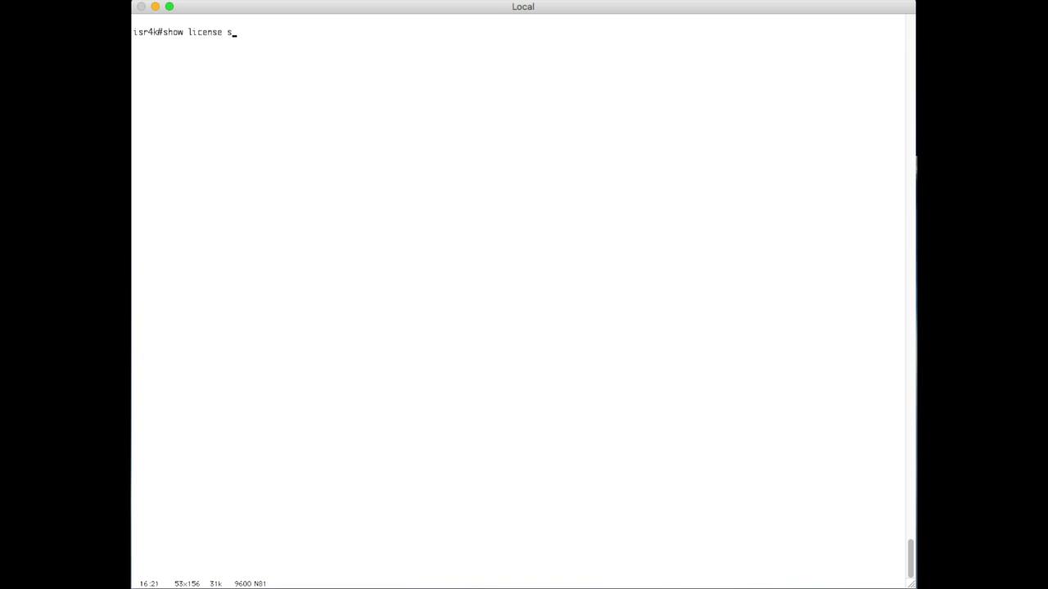
key(Return)
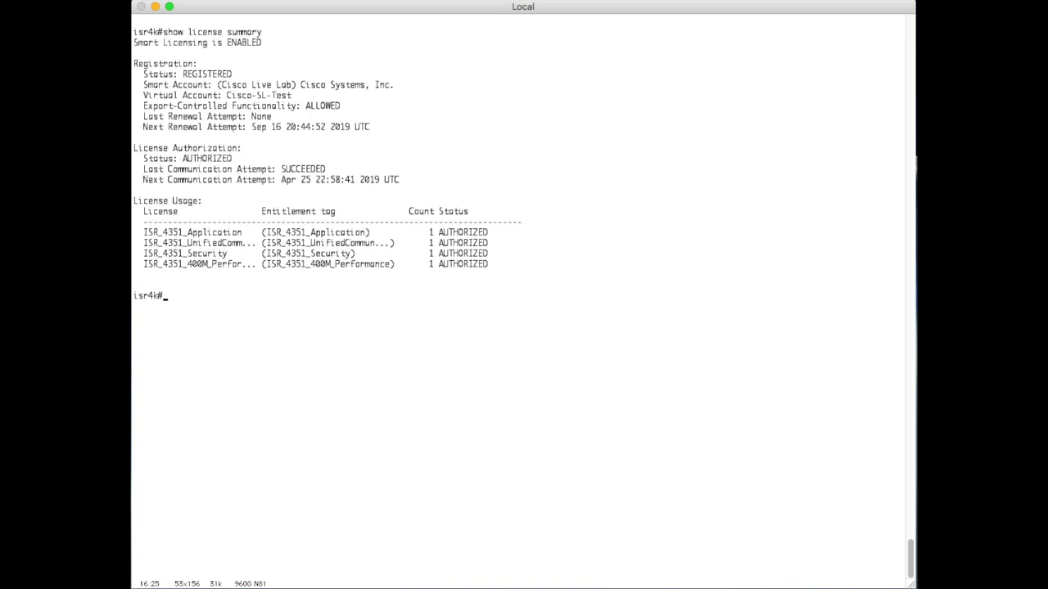
text(sh platform software license dlc)
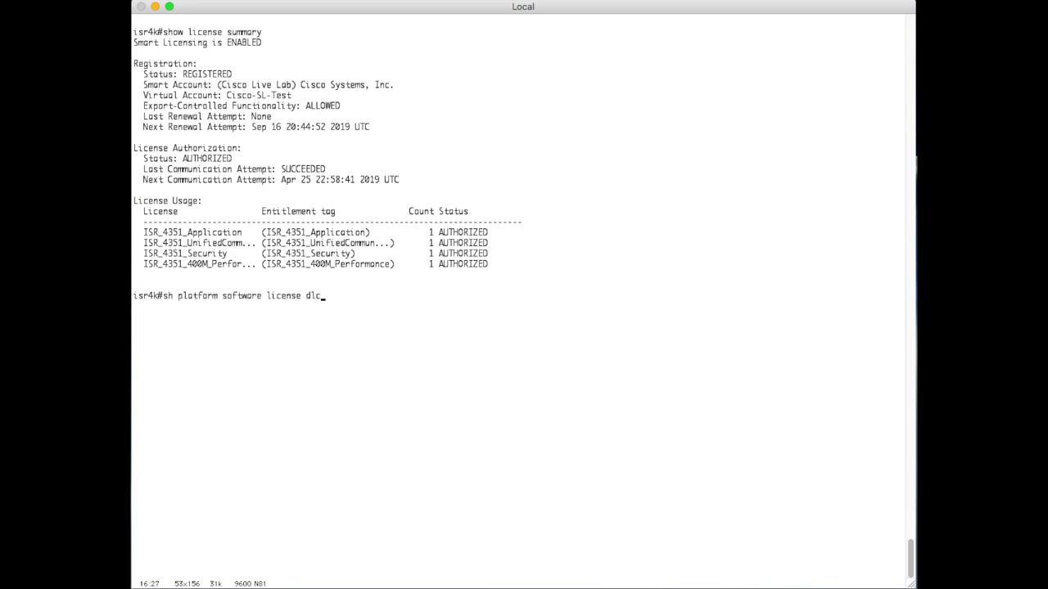
key(Return)
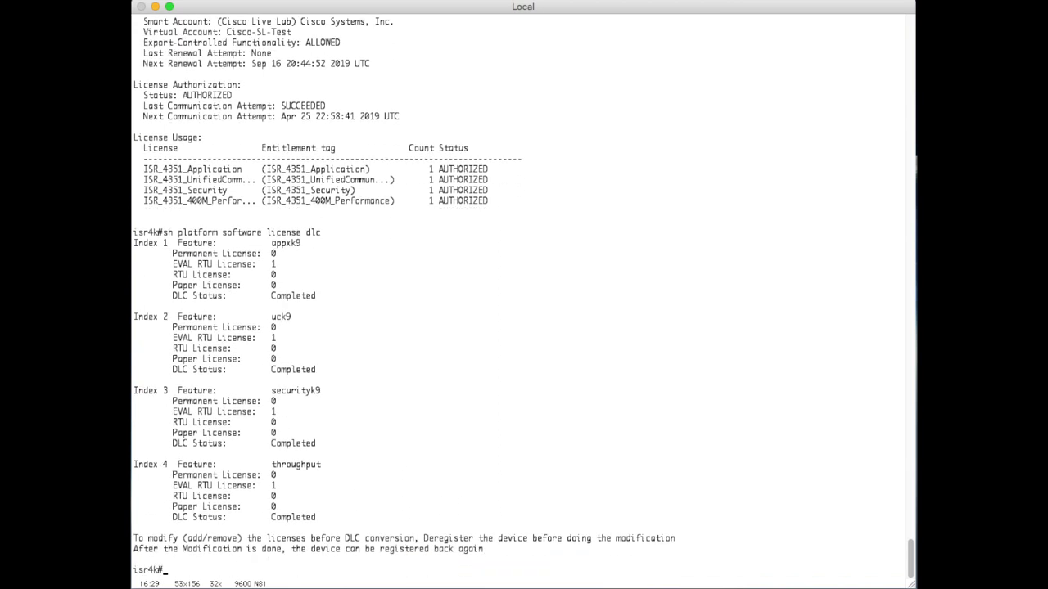